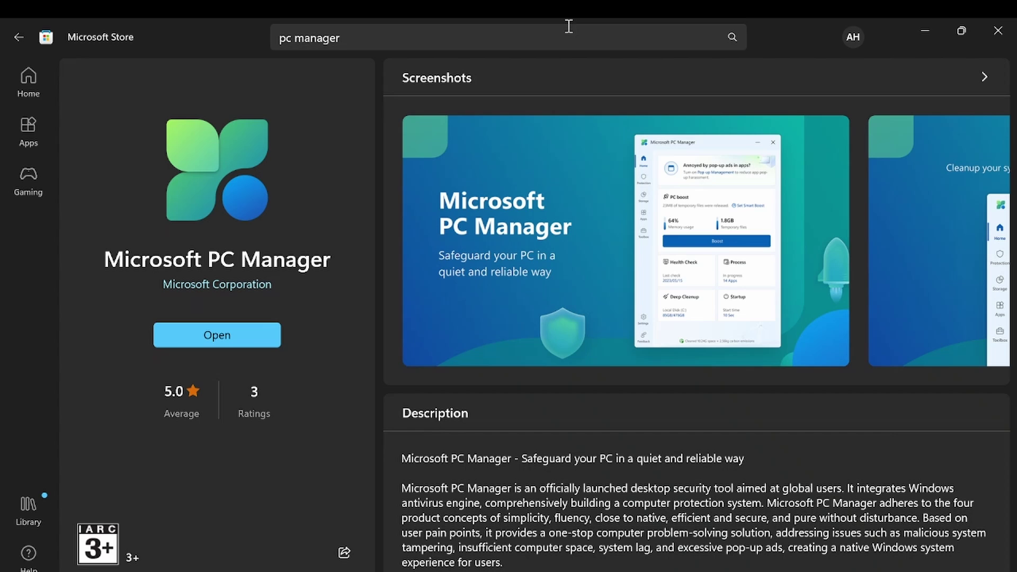
- Advance the PC Manager Screenshots carousel to the next image in Microsoft Store
{"action": "left_click", "coordinate": [997, 241]}
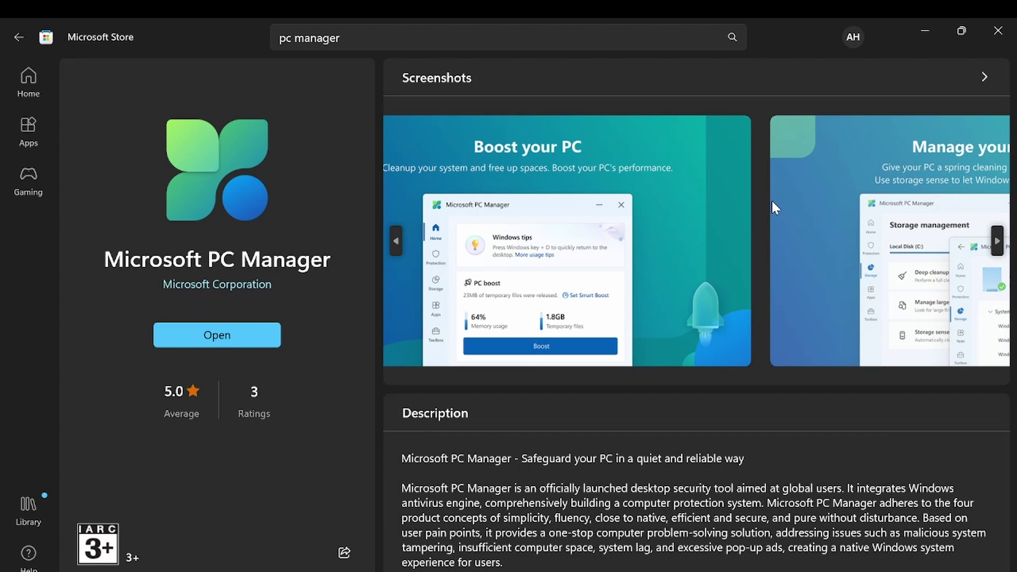
- Minimize Microsoft Store and launch PC Manager from its desktop icon
{"action": "left_click", "coordinate": [924, 26]}
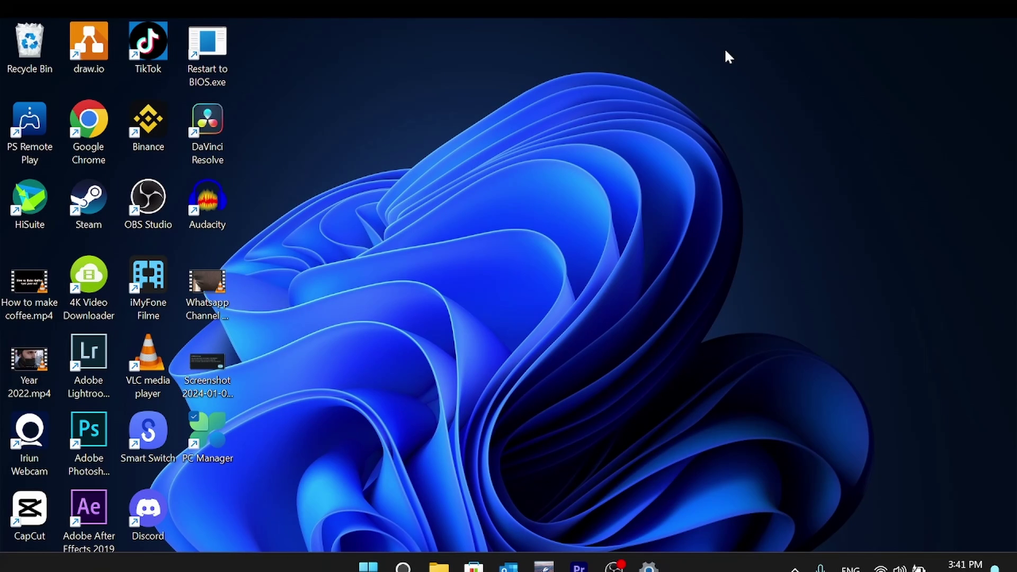
{"action": "double_click", "coordinate": [223, 423]}
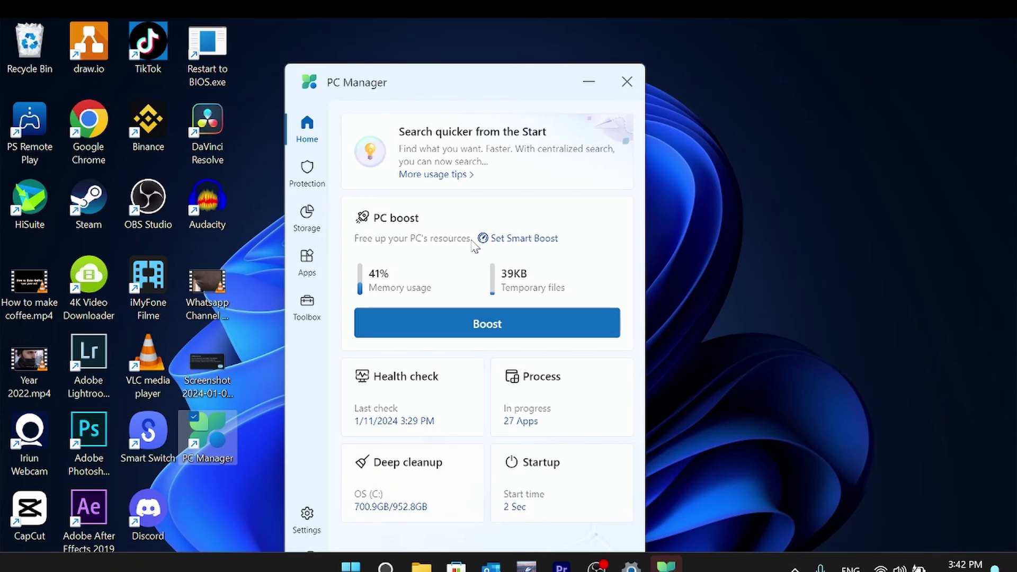
- Boost the PC to clear temporary files to 0KB, review Smart boost, then return Home
{"action": "left_click", "coordinate": [447, 325]}
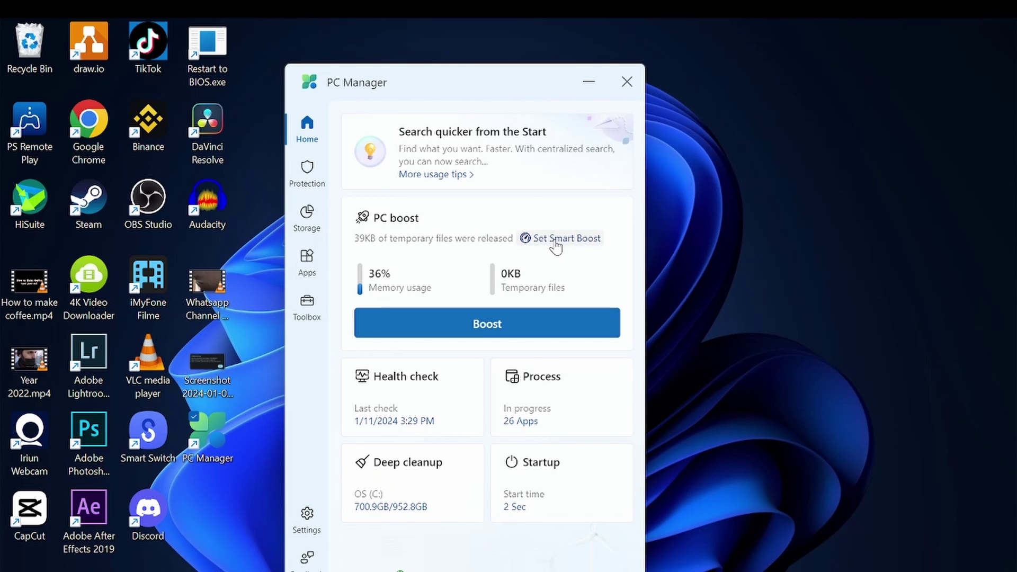
{"action": "left_click", "coordinate": [562, 238]}
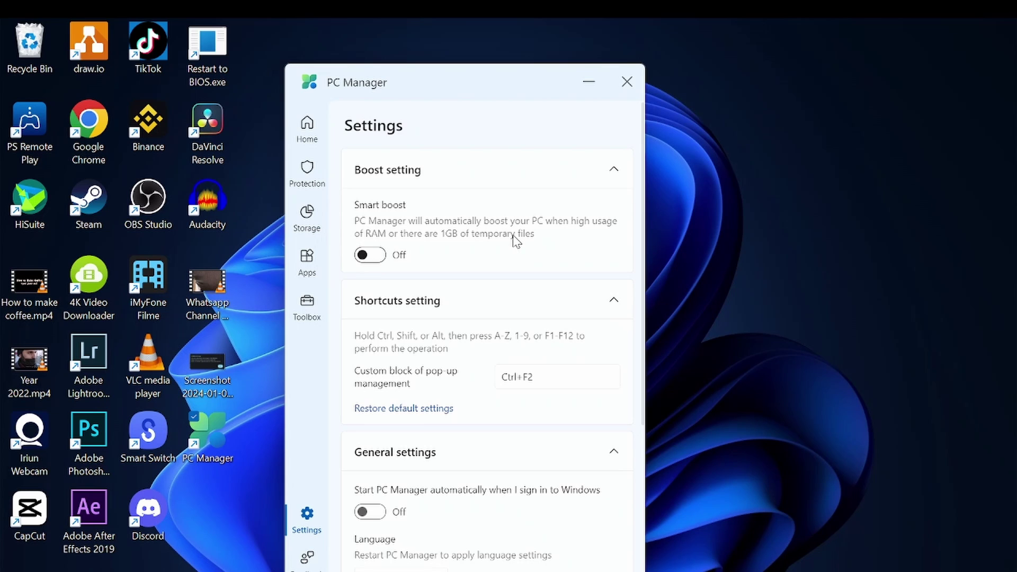
{"action": "left_click", "coordinate": [307, 128]}
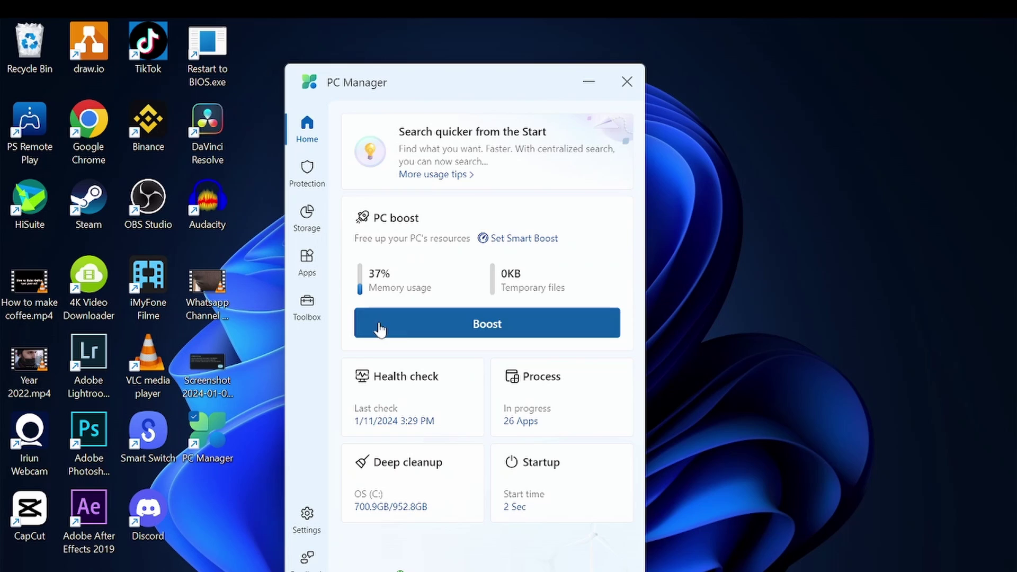
- Run a health check, then scroll through Process management's per-process memory usage
{"action": "left_click", "coordinate": [401, 390]}
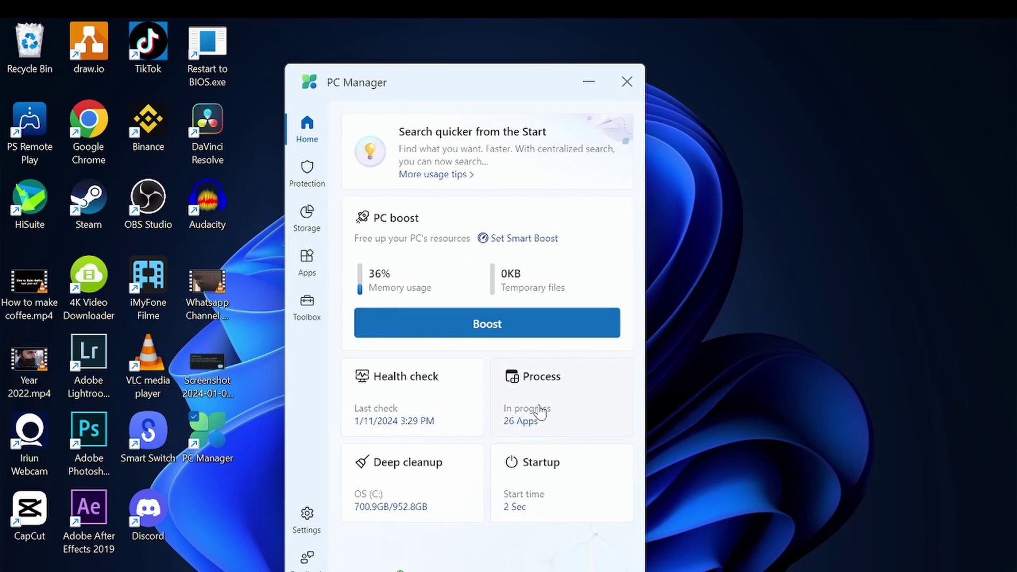
{"action": "left_click", "coordinate": [538, 411]}
{"action": "scroll", "coordinate": [511, 364], "scroll_direction": "down", "scroll_amount": 10}
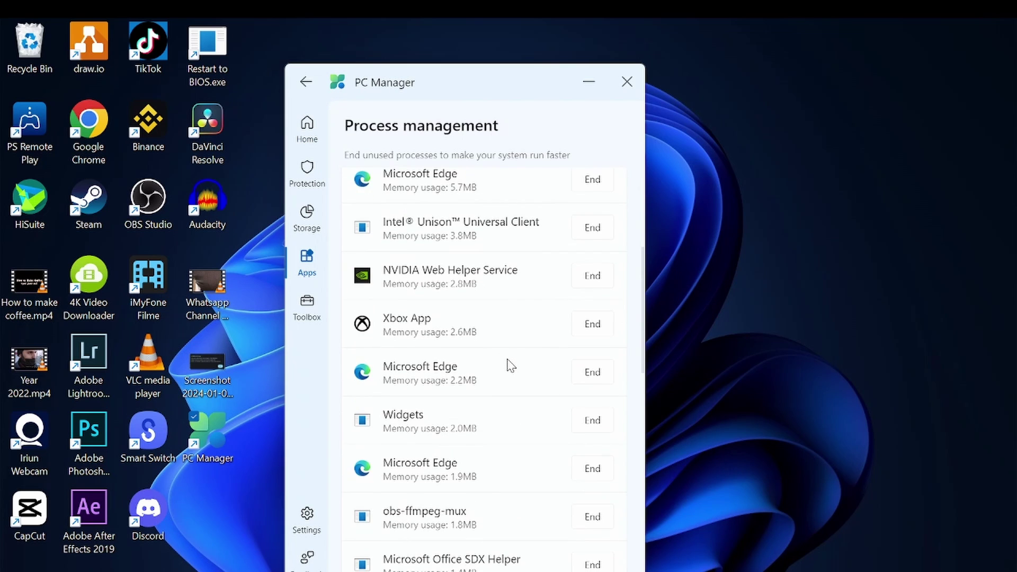
{"action": "scroll", "coordinate": [511, 366], "scroll_direction": "up", "scroll_amount": 3}
{"action": "scroll", "coordinate": [583, 344], "scroll_direction": "up", "scroll_amount": 5}
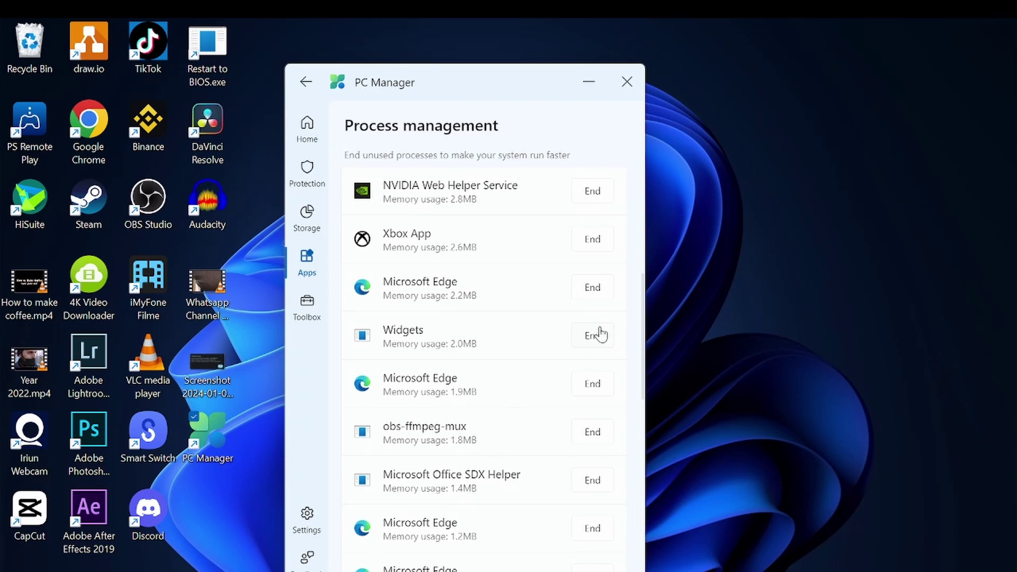
{"action": "scroll", "coordinate": [592, 289], "scroll_direction": "up", "scroll_amount": 7}
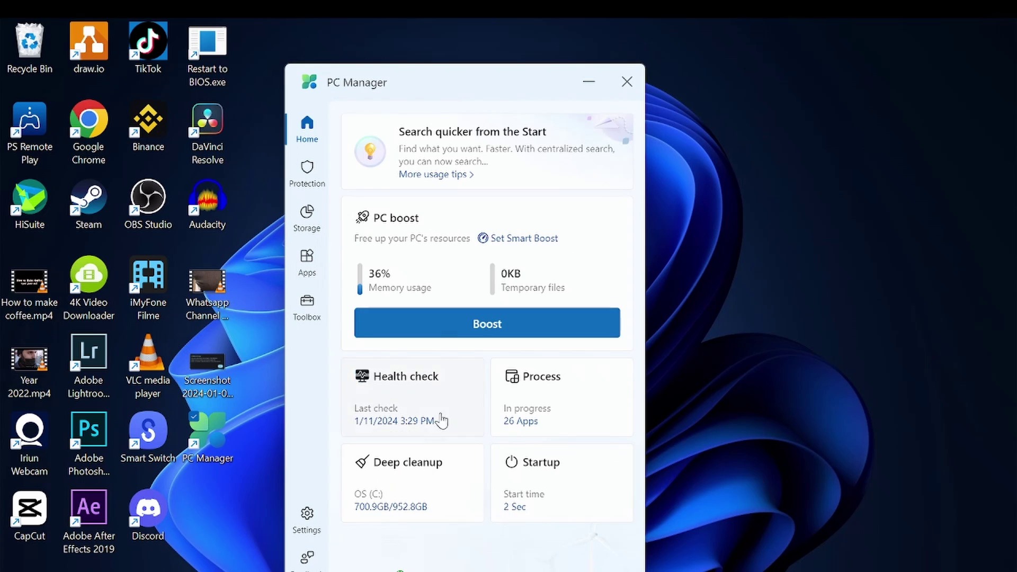
- Start a deep cleanup scan and tick the Recycle Bin (C:) item
{"action": "left_click", "coordinate": [432, 493]}
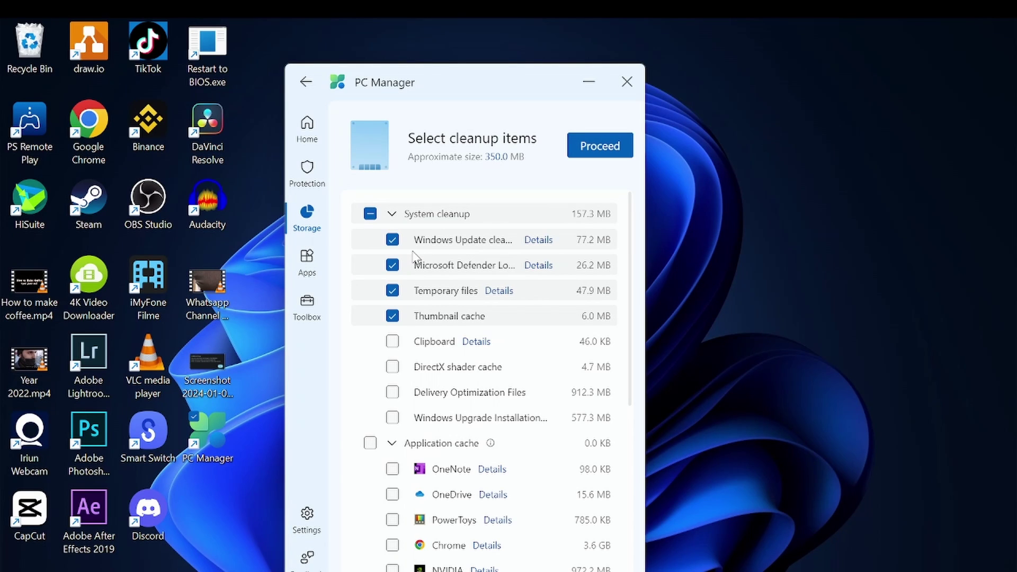
{"action": "scroll", "coordinate": [416, 257], "scroll_direction": "down", "scroll_amount": 5}
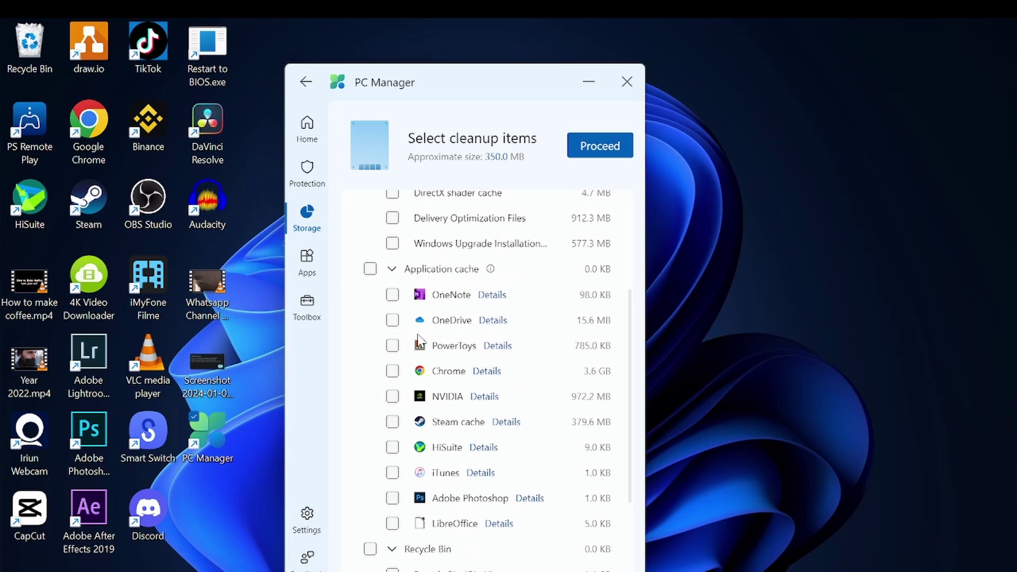
{"action": "scroll", "coordinate": [416, 456], "scroll_direction": "down", "scroll_amount": 3}
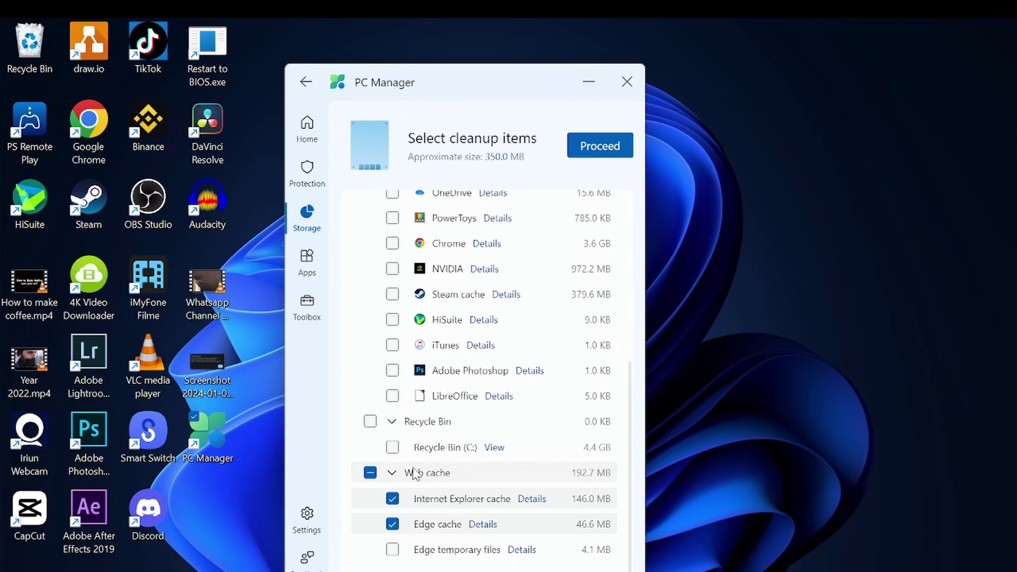
{"action": "left_click", "coordinate": [394, 449]}
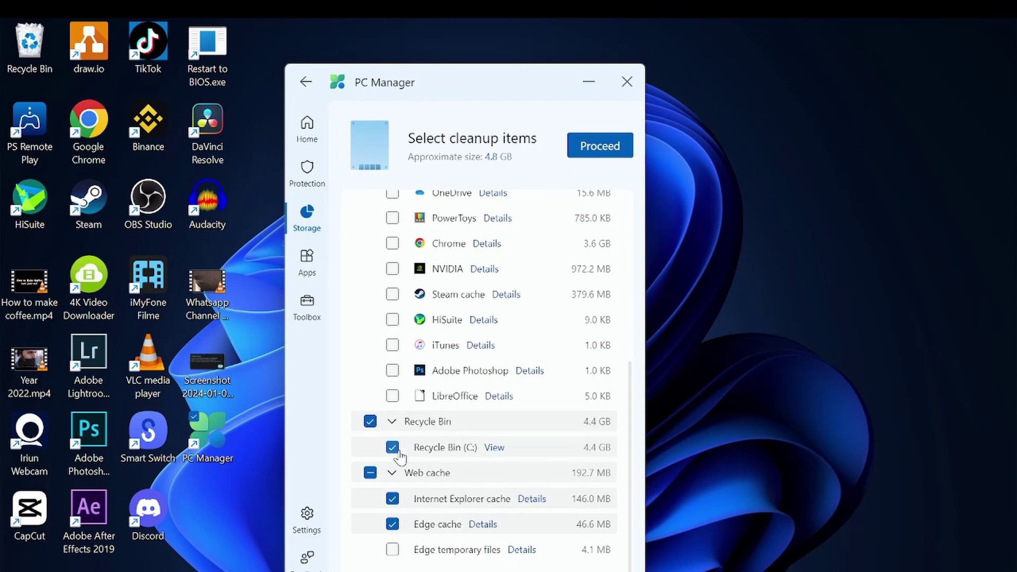
- Untick System cleanup and the Internet Explorer and Edge cache items
{"action": "scroll", "coordinate": [450, 304], "scroll_direction": "up", "scroll_amount": 6}
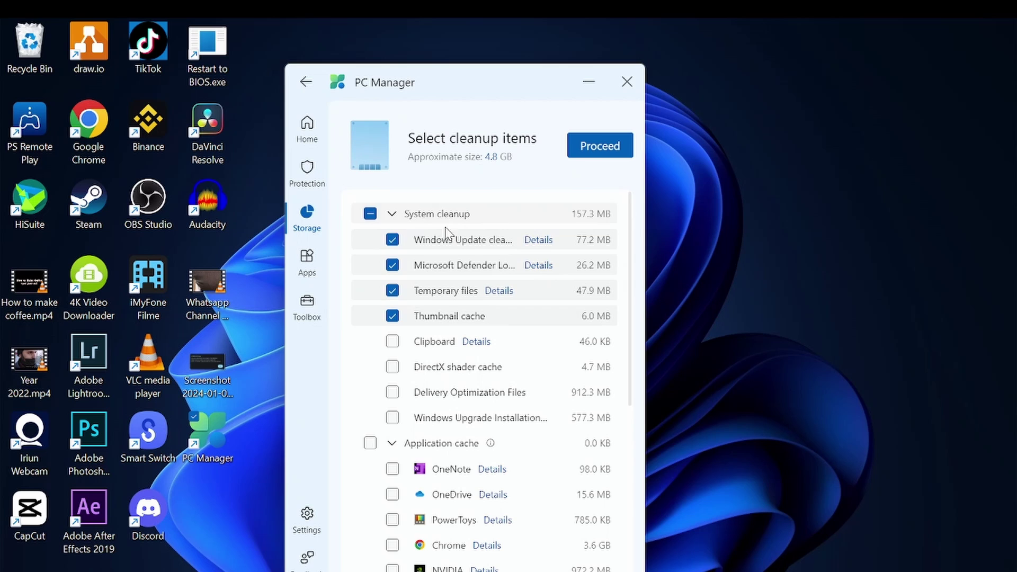
{"action": "left_click", "coordinate": [445, 227]}
{"action": "scroll", "coordinate": [418, 371], "scroll_direction": "down", "scroll_amount": 6}
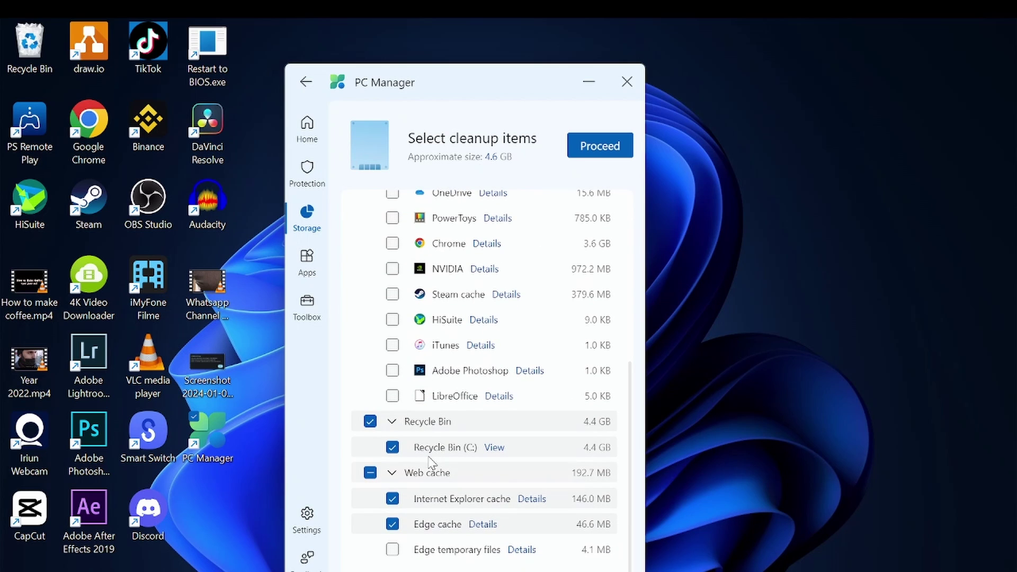
{"action": "left_click", "coordinate": [392, 524]}
{"action": "left_click", "coordinate": [392, 498]}
- Clean the Recycle Bin, freeing 4.4 GB, and return to the Home dashboard
{"action": "left_click", "coordinate": [600, 146]}
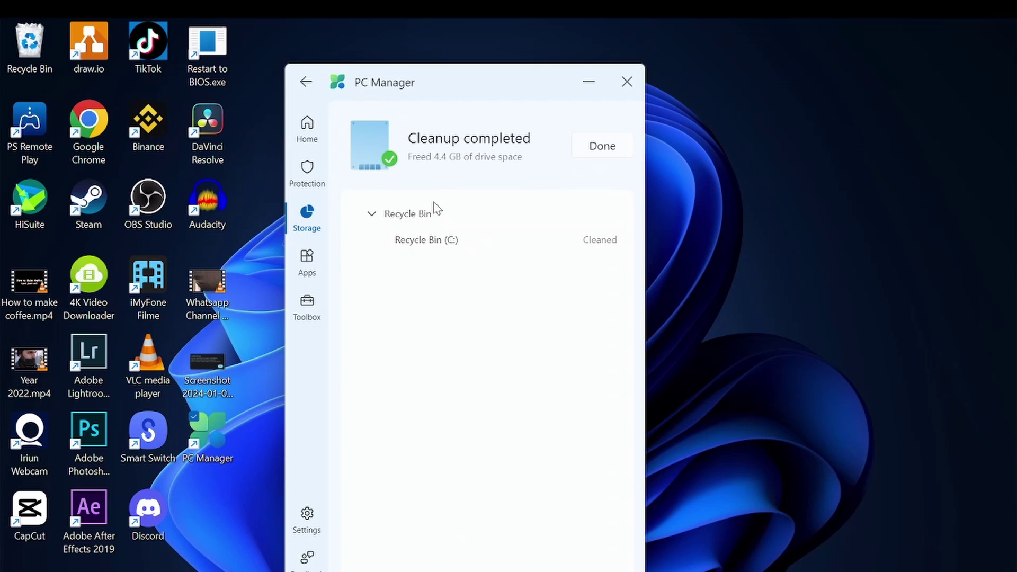
{"action": "left_click", "coordinate": [309, 215]}
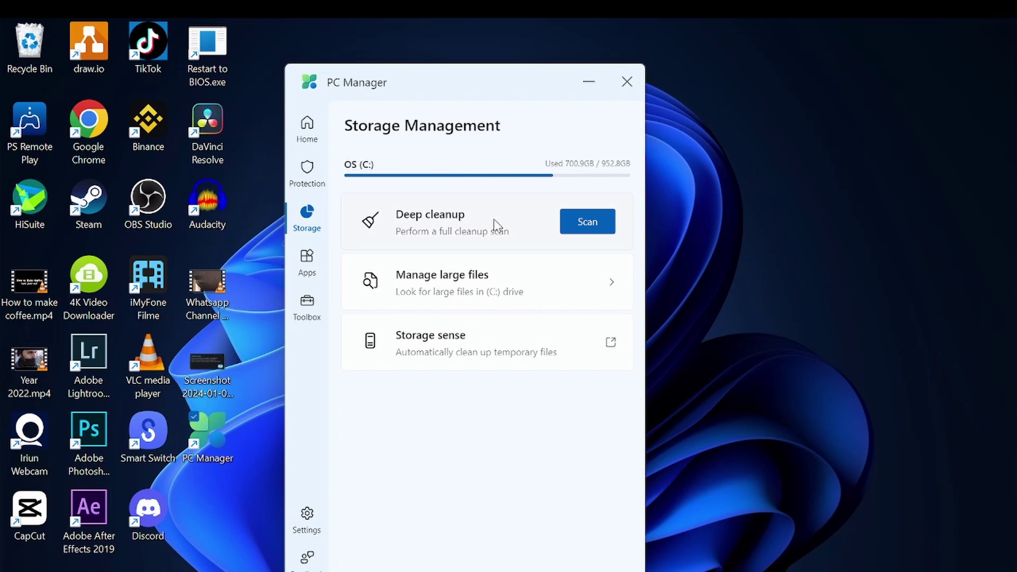
{"action": "left_click", "coordinate": [307, 130]}
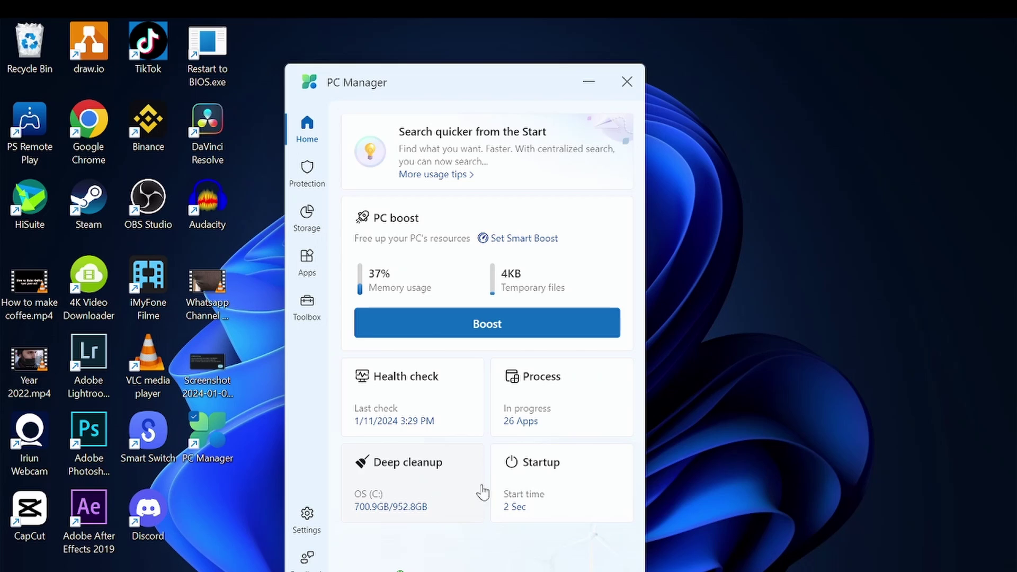
{"action": "left_click", "coordinate": [579, 502]}
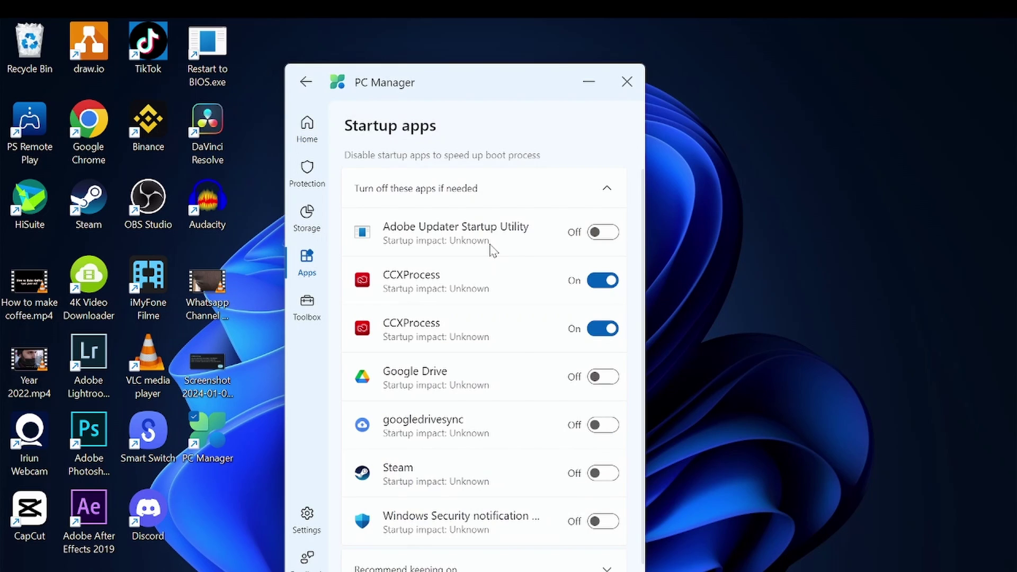
{"action": "scroll", "coordinate": [550, 371], "scroll_direction": "down", "scroll_amount": 1}
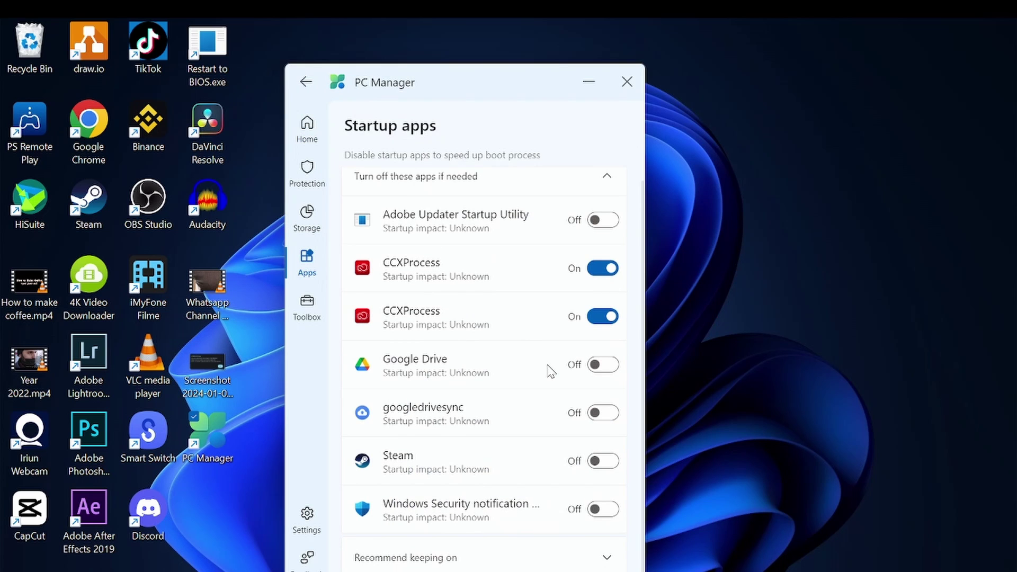
{"action": "scroll", "coordinate": [551, 371], "scroll_direction": "up", "scroll_amount": 1}
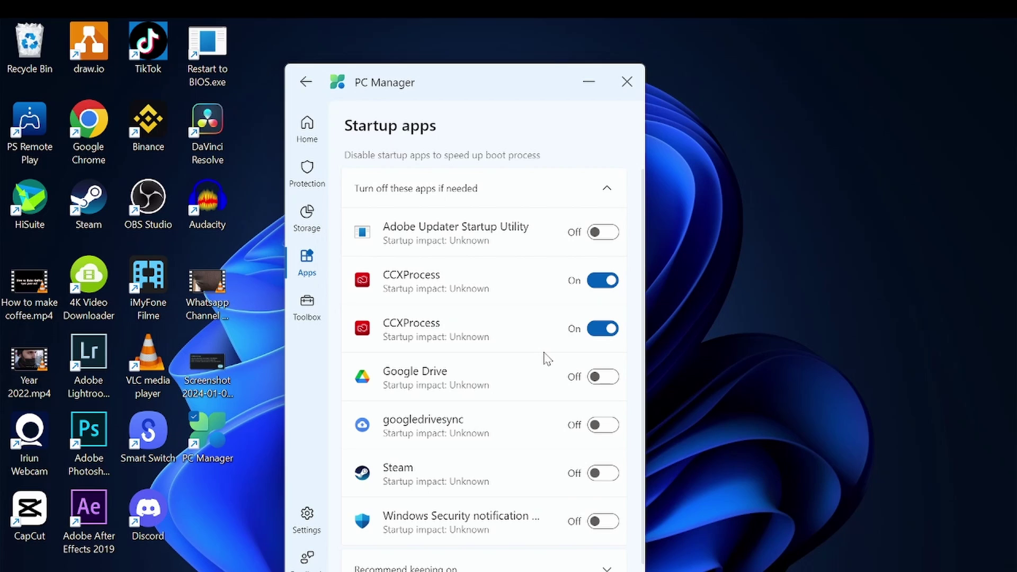
{"action": "left_click", "coordinate": [307, 129]}
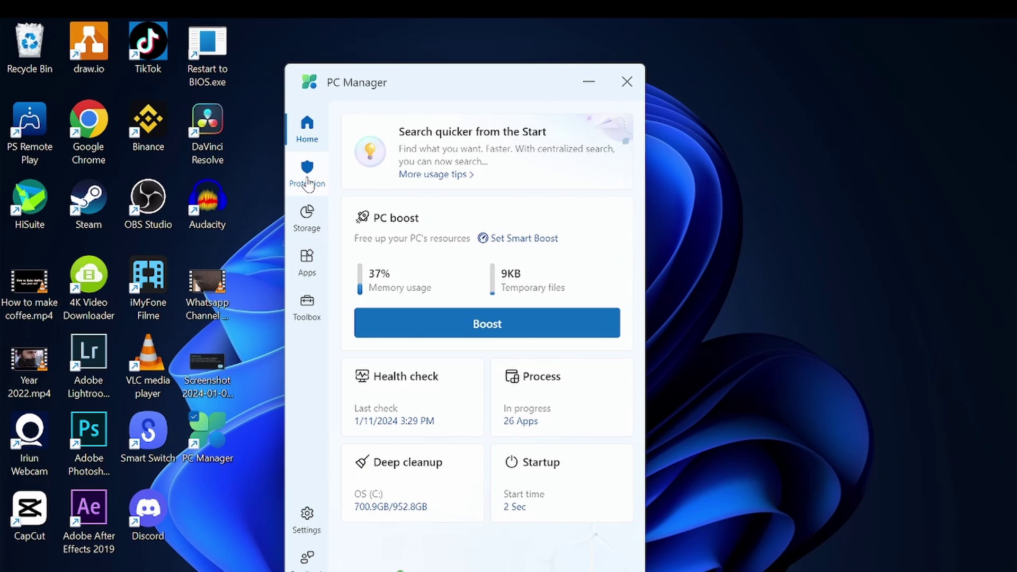
- Open Windows update under System protection and start a new update check
{"action": "left_click", "coordinate": [308, 183]}
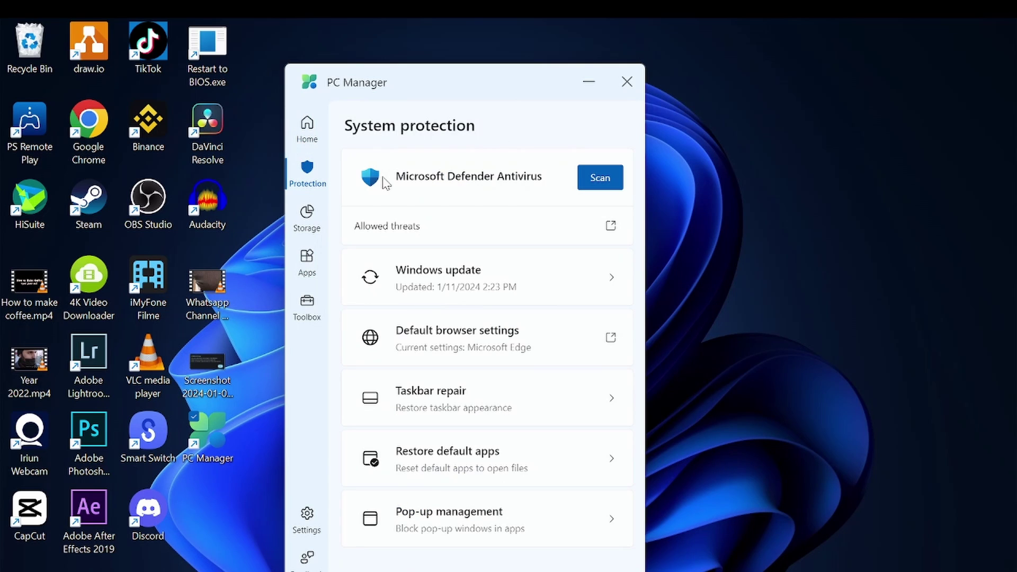
{"action": "left_click", "coordinate": [443, 275]}
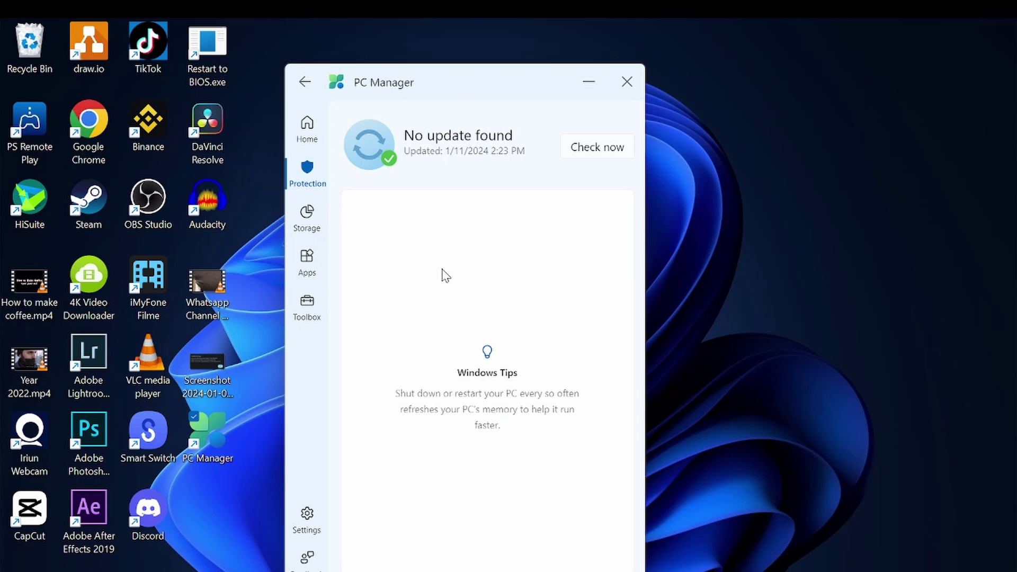
{"action": "left_click", "coordinate": [590, 152]}
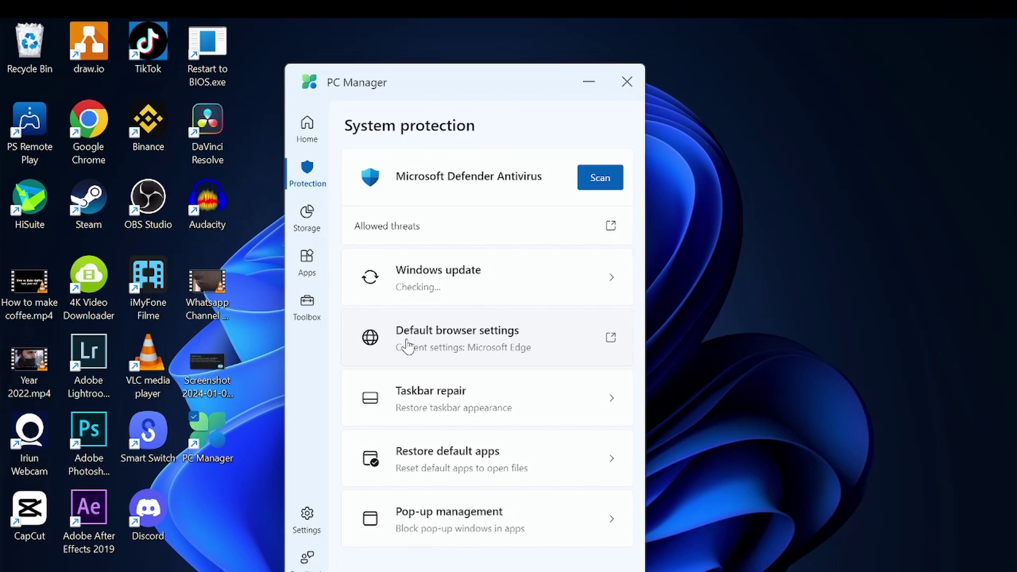
{"action": "left_click", "coordinate": [406, 345]}
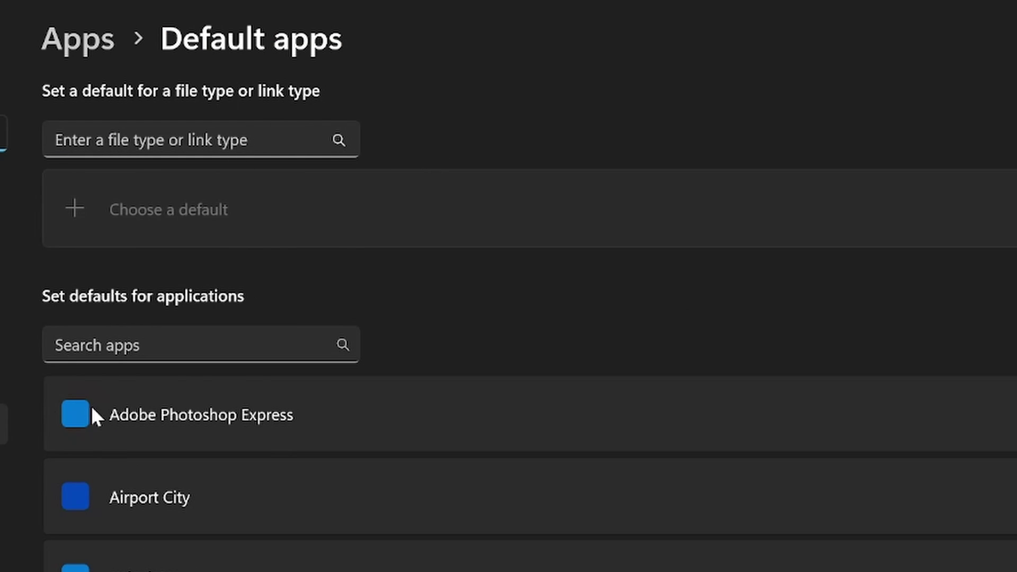
{"action": "scroll", "coordinate": [409, 536], "scroll_direction": "down", "scroll_amount": 4}
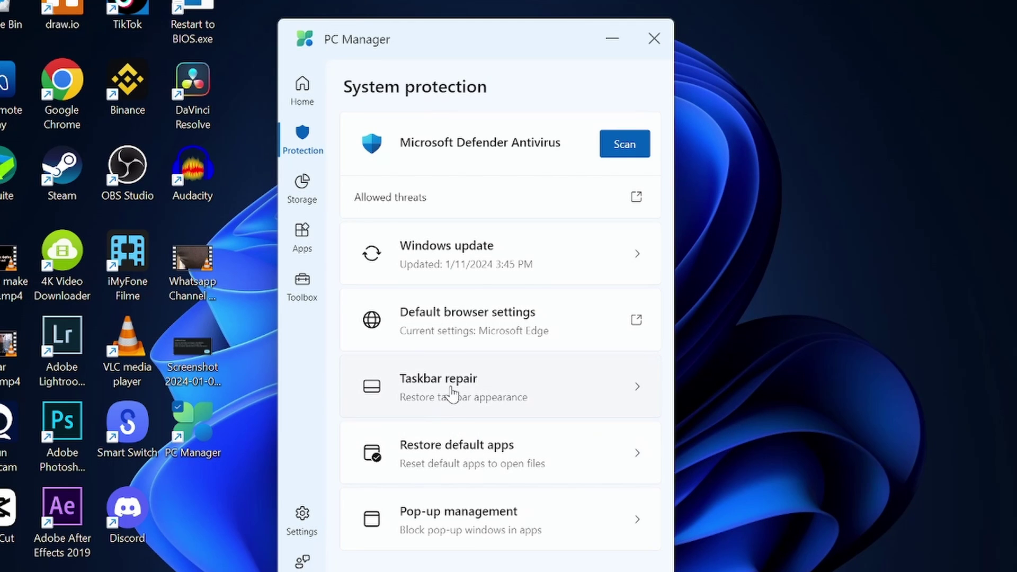
- View the Taskbar repair and Restore default apps pages, returning to System protection
{"action": "left_click", "coordinate": [450, 393]}
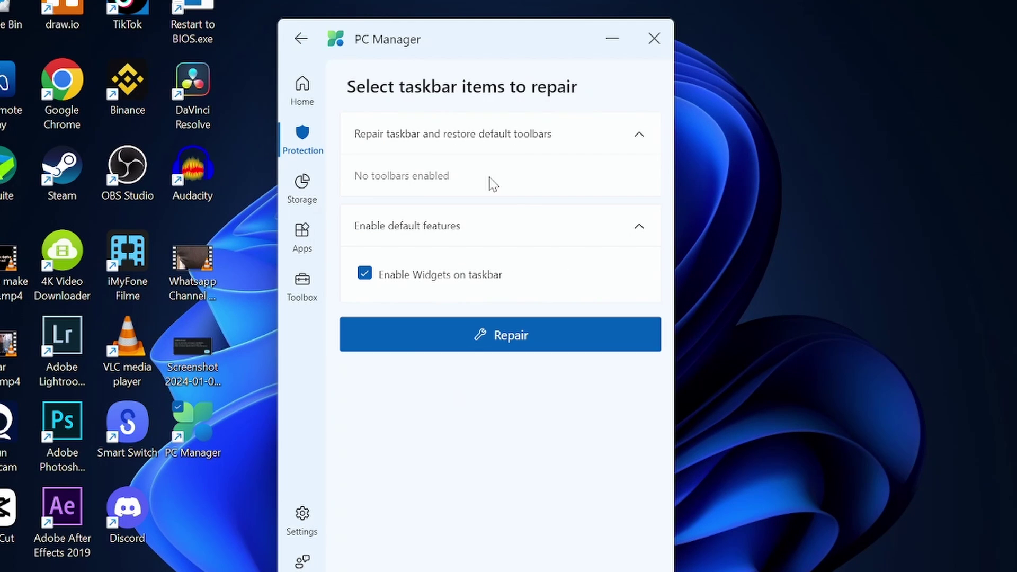
{"action": "left_click", "coordinate": [295, 40]}
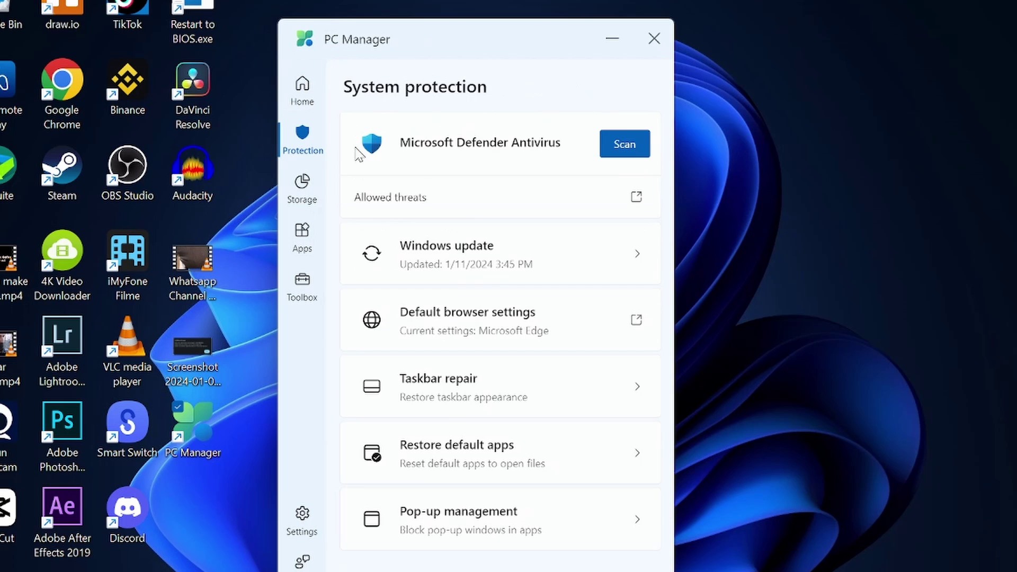
{"action": "left_click", "coordinate": [476, 469]}
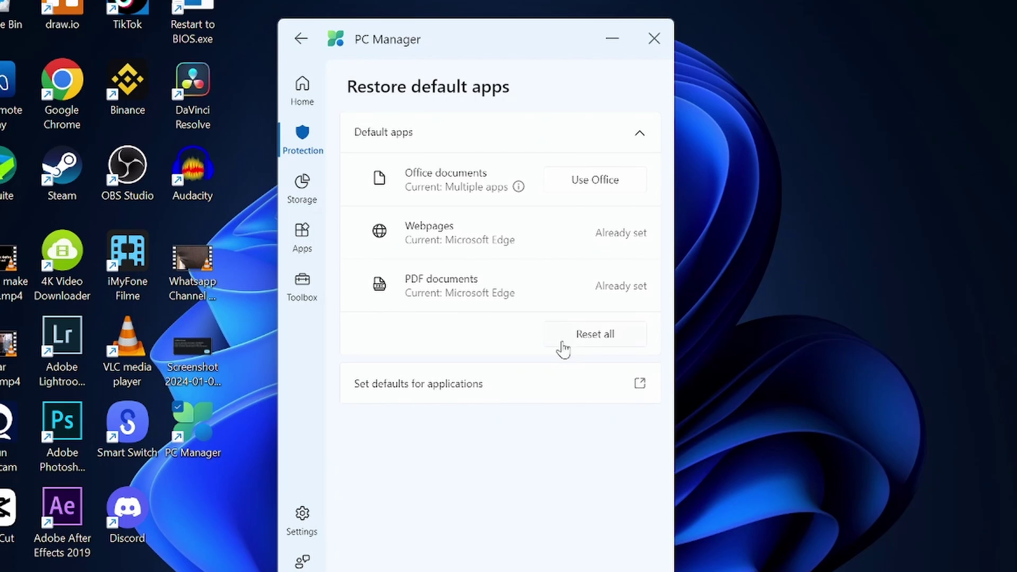
{"action": "key", "text": "alt+Left"}
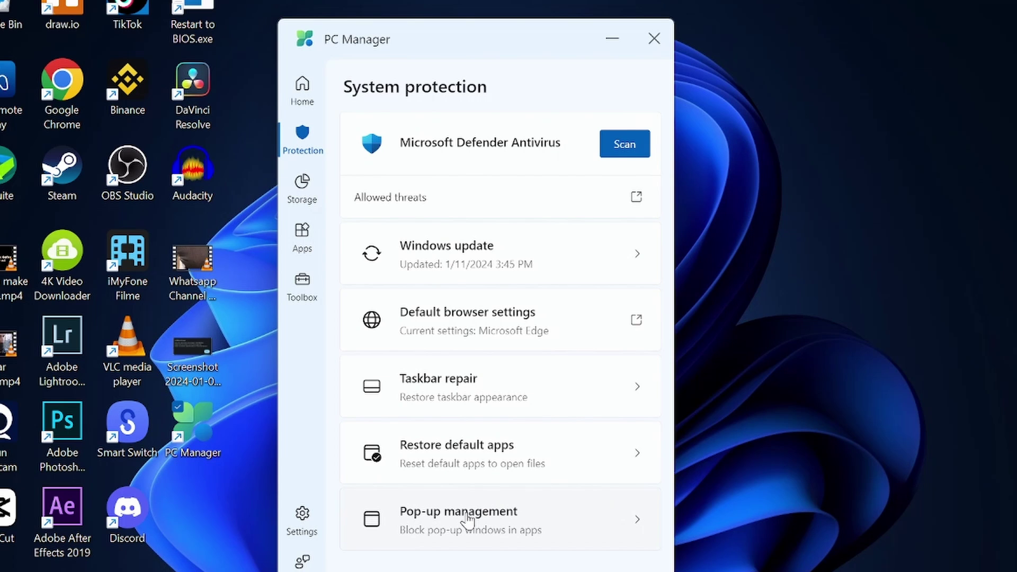
- View Pop-up management, then move to the Storage Management page
{"action": "left_click", "coordinate": [473, 527]}
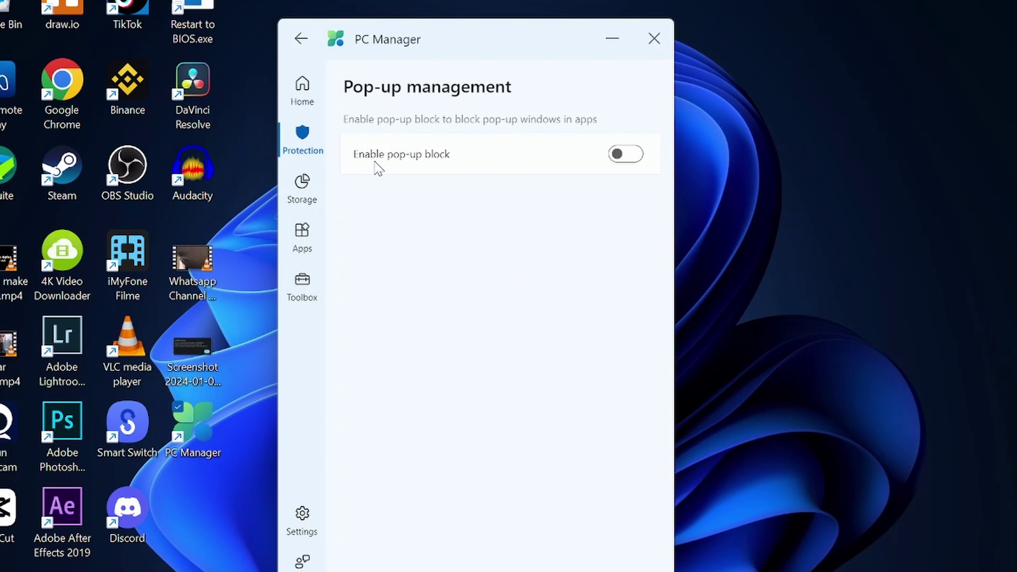
{"action": "key", "text": "alt+Left"}
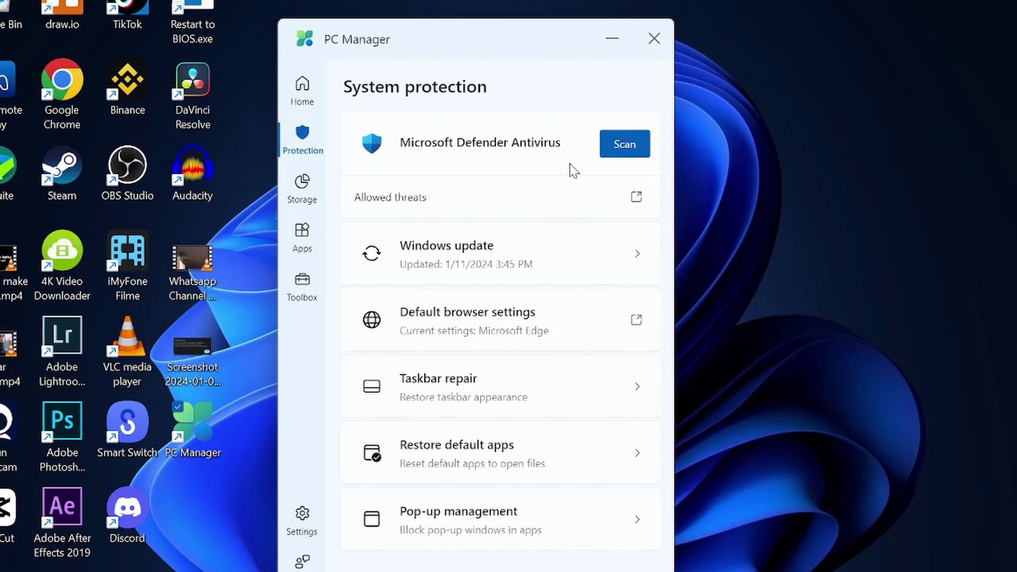
{"action": "key", "text": "Down"}
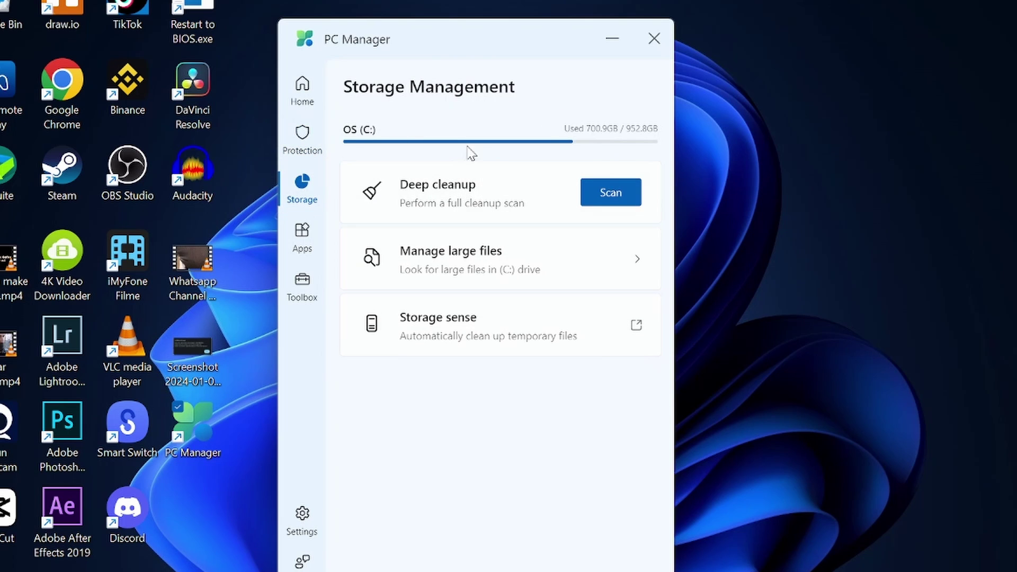
- Open the Manage large files card for drive C: on Storage Management
{"action": "left_click", "coordinate": [395, 283]}
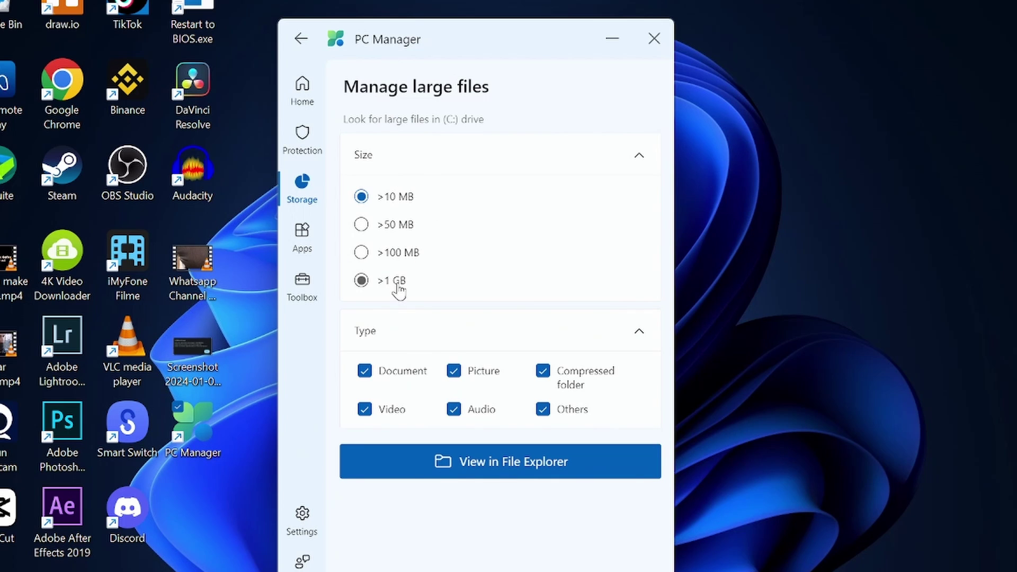
- Visit Apps, view Process management and the Manage apps list, then go to Toolbox
{"action": "left_click", "coordinate": [300, 233]}
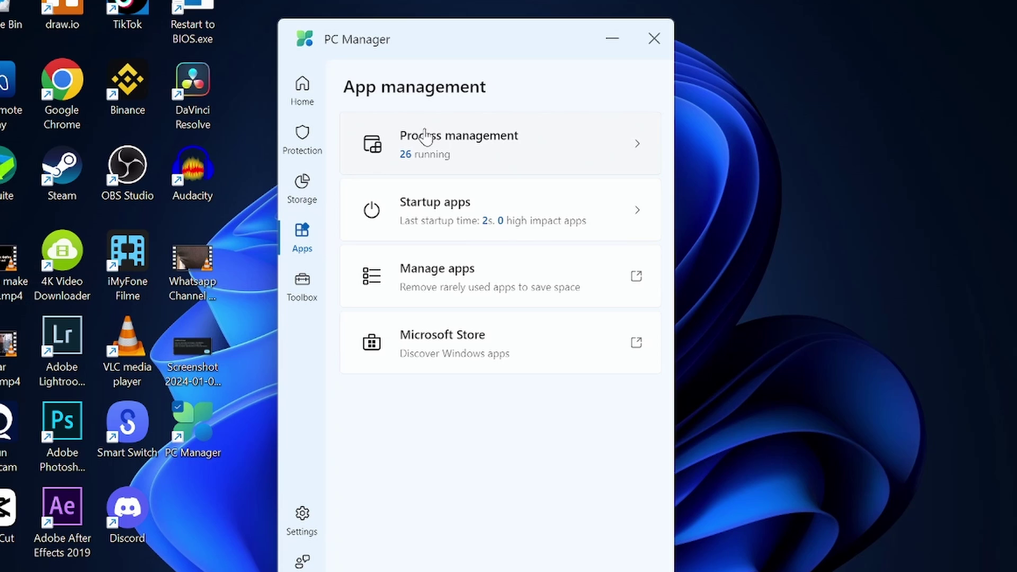
{"action": "left_click", "coordinate": [455, 152]}
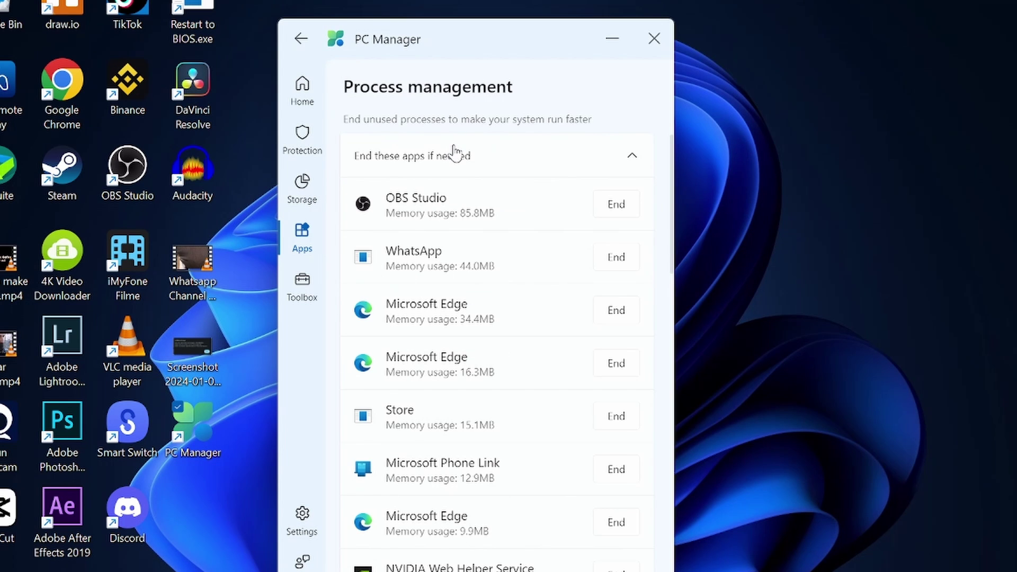
{"action": "left_click", "coordinate": [301, 40]}
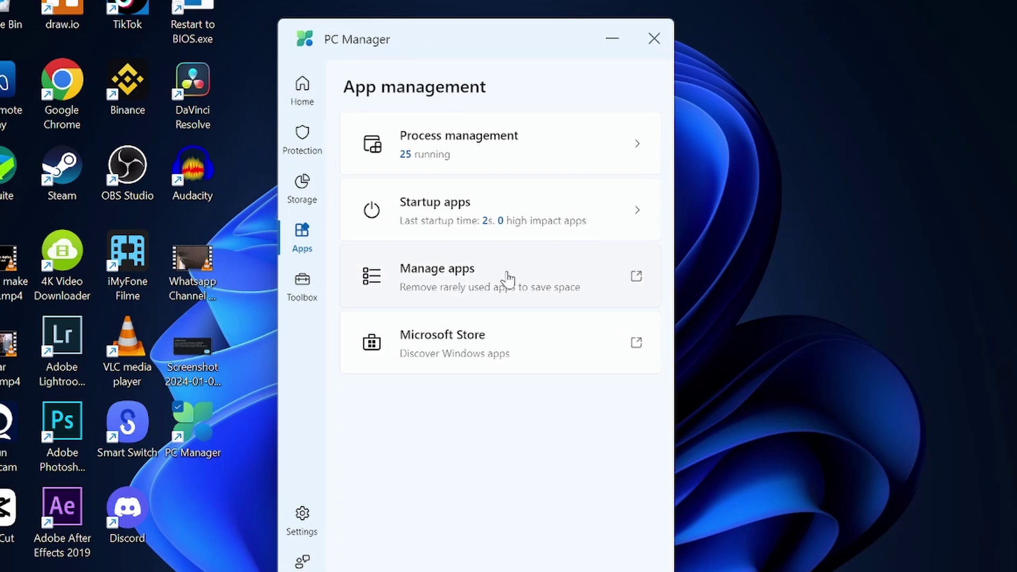
{"action": "left_click", "coordinate": [526, 268]}
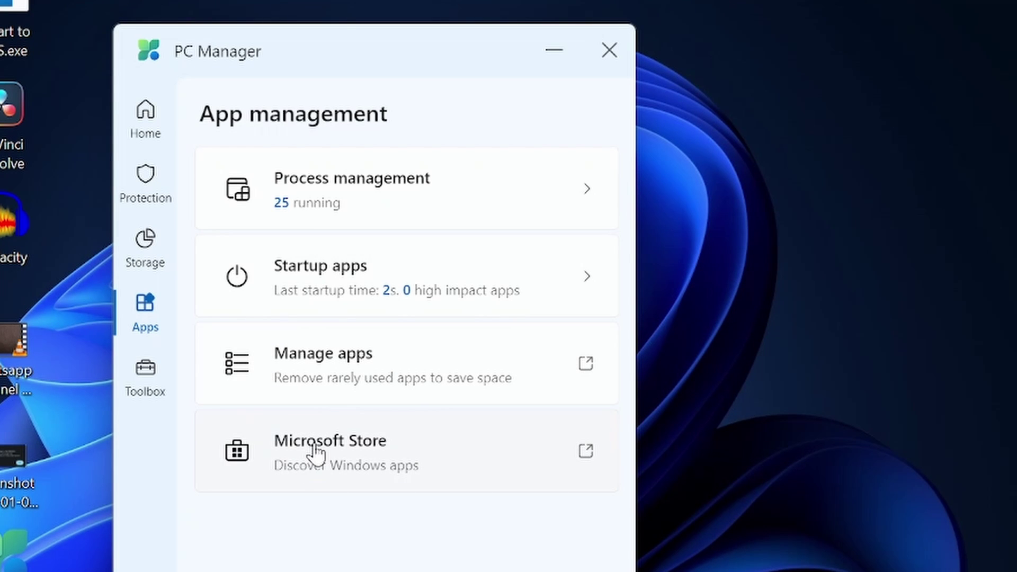
{"action": "left_click", "coordinate": [148, 381]}
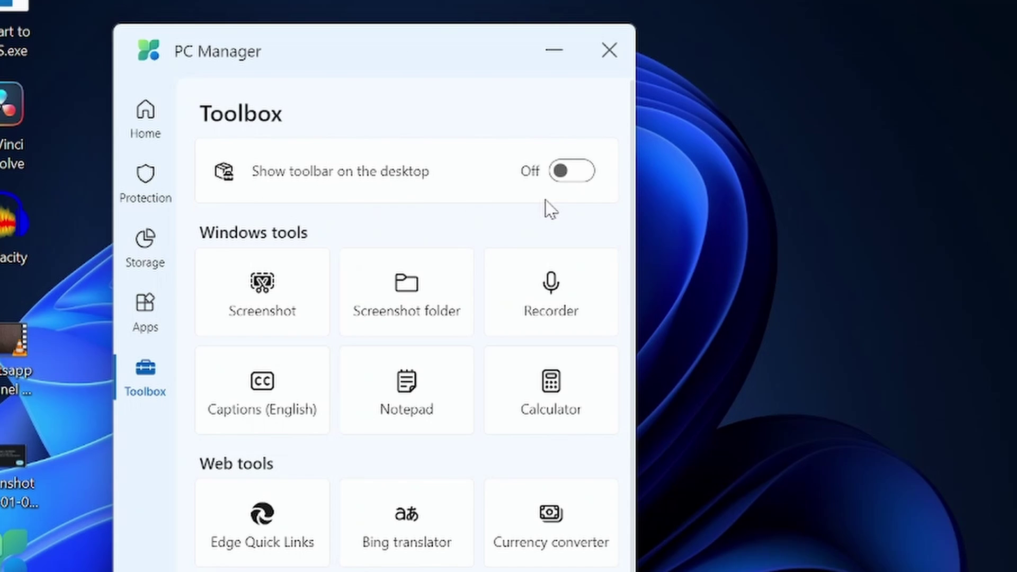
- Switch Show toolbar on the desktop to On and use the floating toolbar's quick boost
{"action": "left_click", "coordinate": [579, 182]}
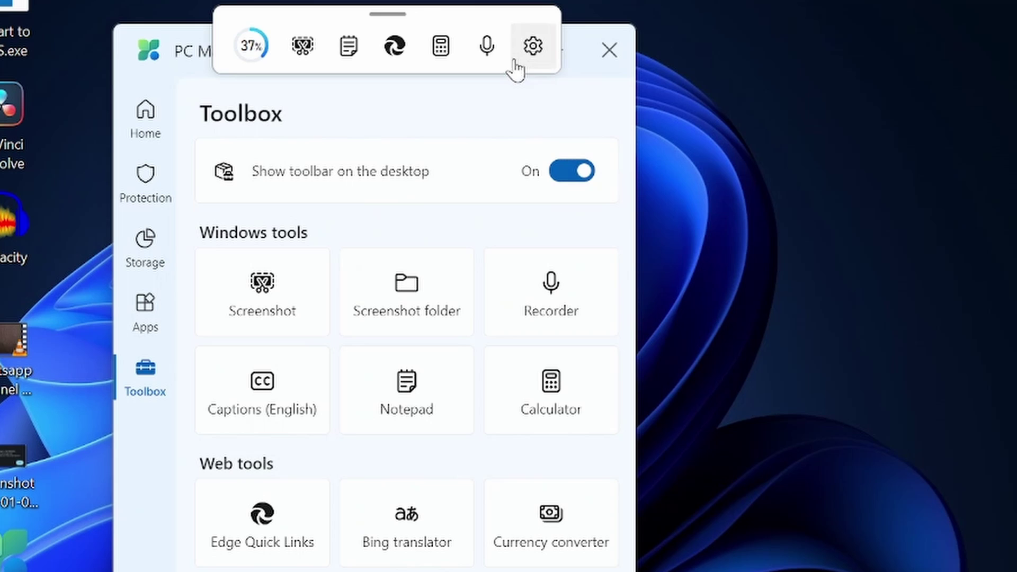
{"action": "left_click", "coordinate": [262, 49]}
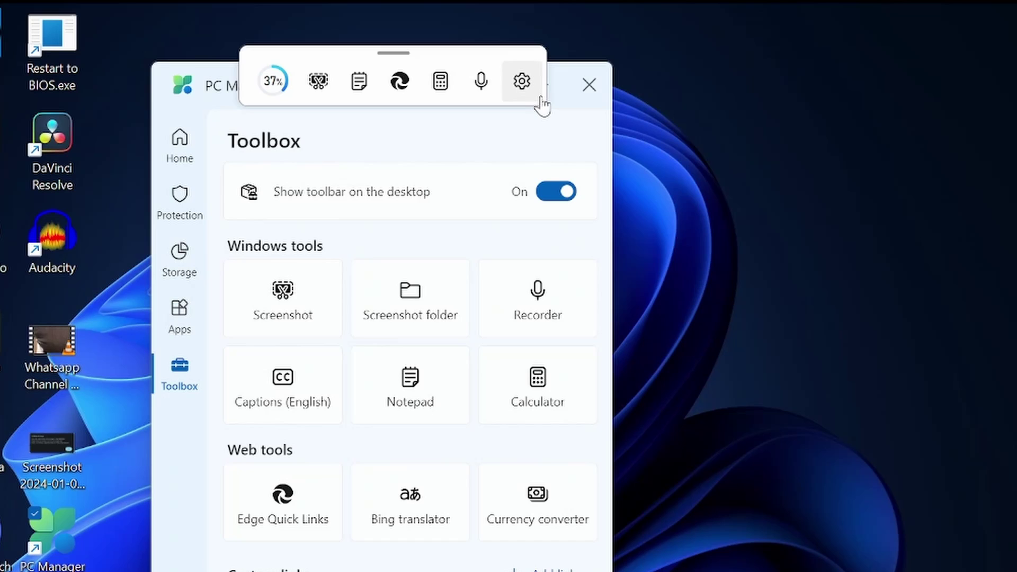
- Close PC Manager, dock its toolbar at the top edge, and screenshot the desktop-icons region
{"action": "left_click", "coordinate": [585, 96]}
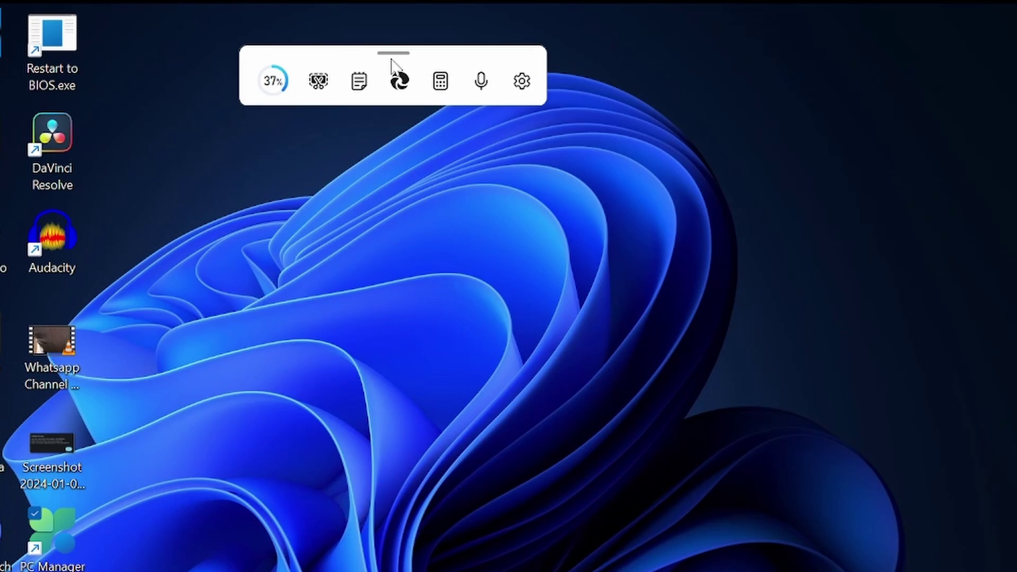
{"action": "left_click_drag", "start_coordinate": [392, 58], "coordinate": [398, 24]}
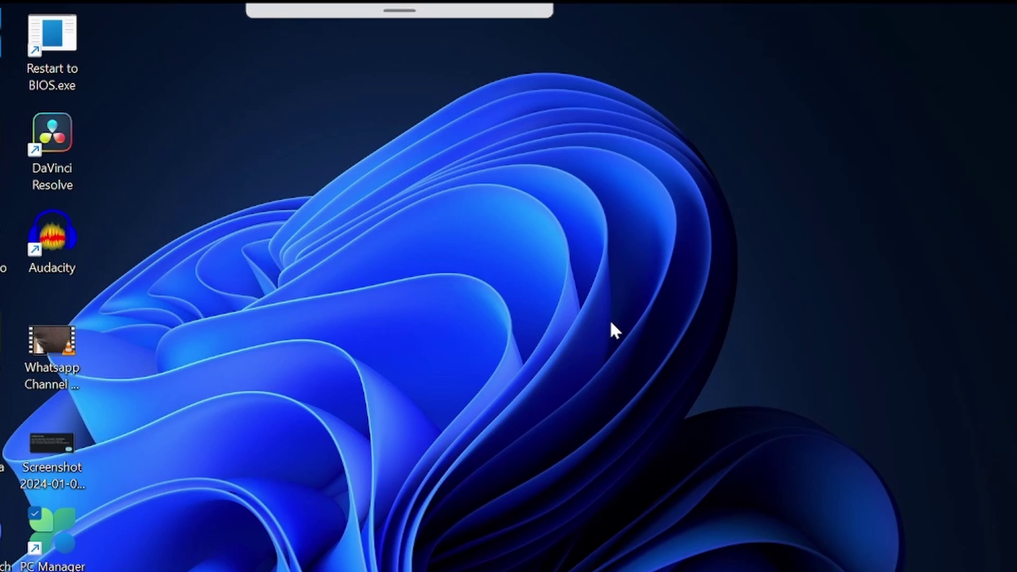
{"action": "mouse_move", "coordinate": [409, 15]}
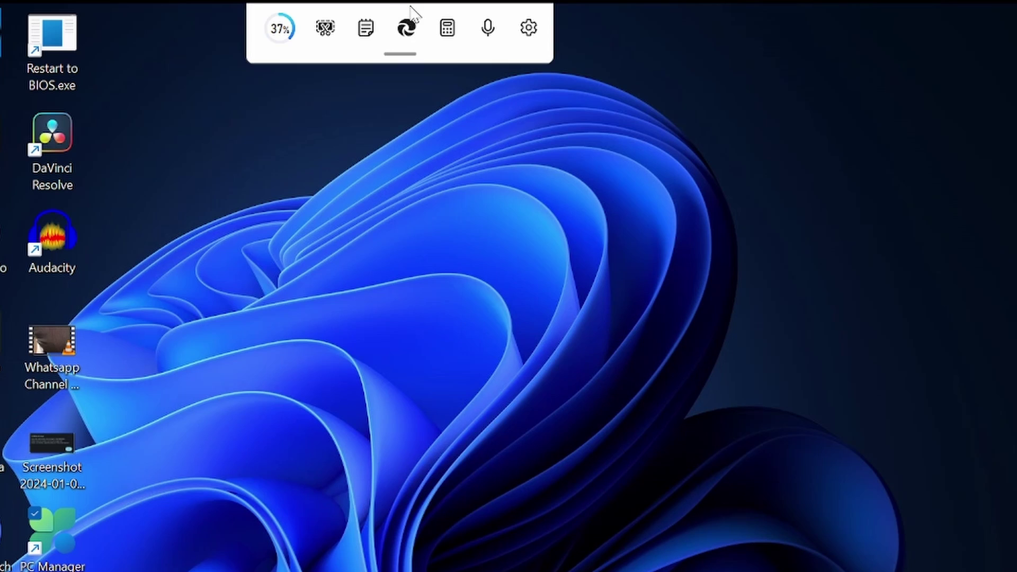
{"action": "left_click", "coordinate": [329, 27]}
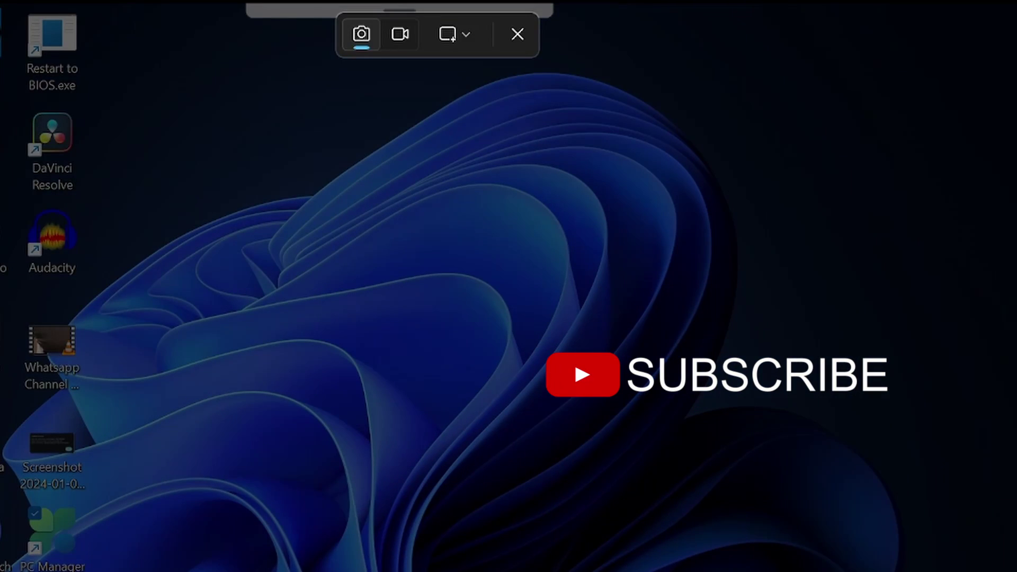
{"action": "left_click_drag", "start_coordinate": [1, 75], "coordinate": [159, 379]}
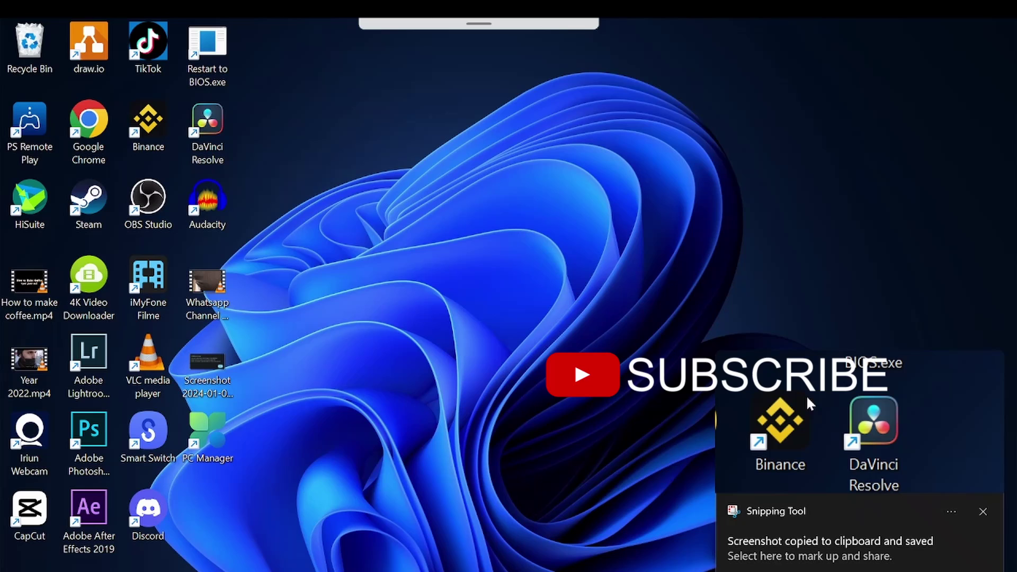